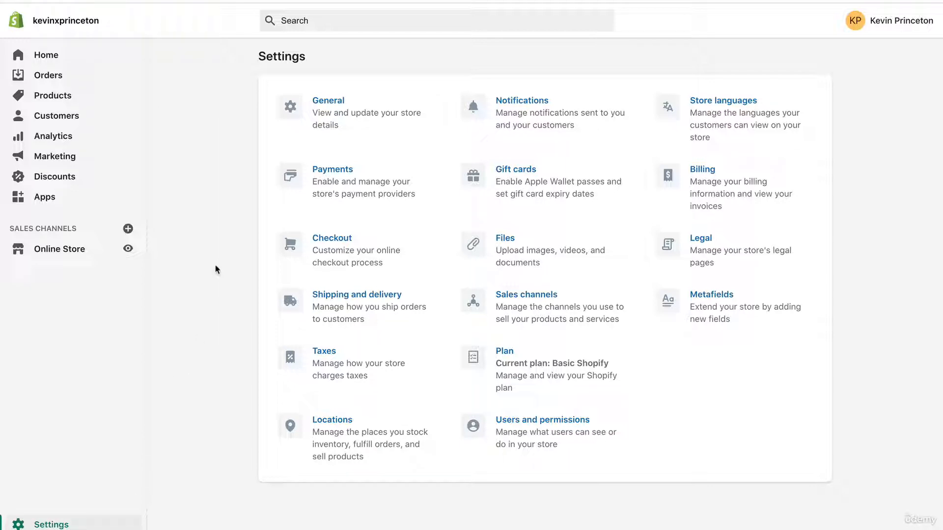
Open the store's Payments settings and review the Shopify Payments and PayPal Express Checkout sections.
click(305, 189)
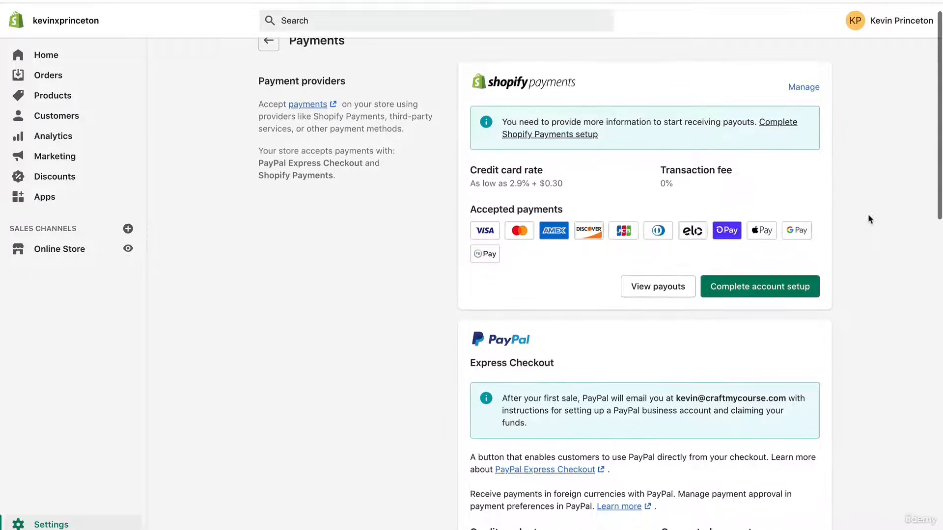
scroll(842, 274, down, 3)
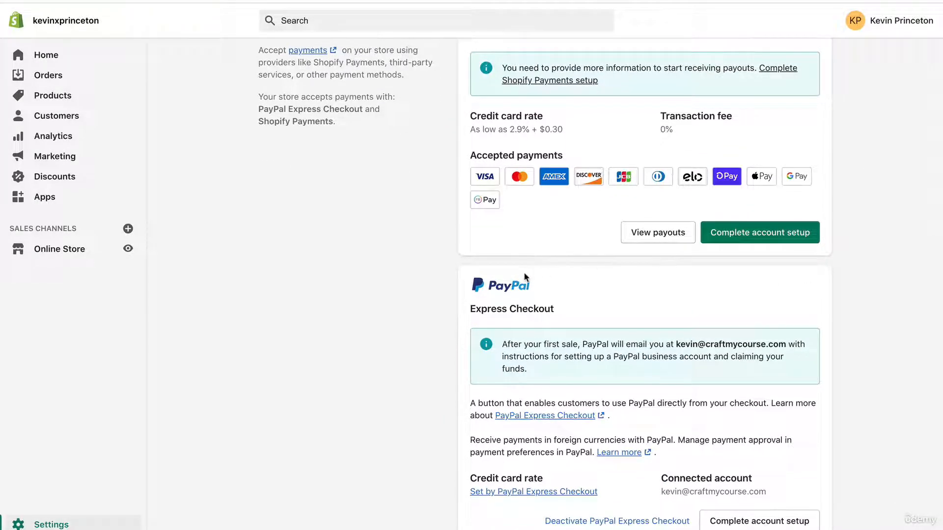
scroll(445, 274, up, 3)
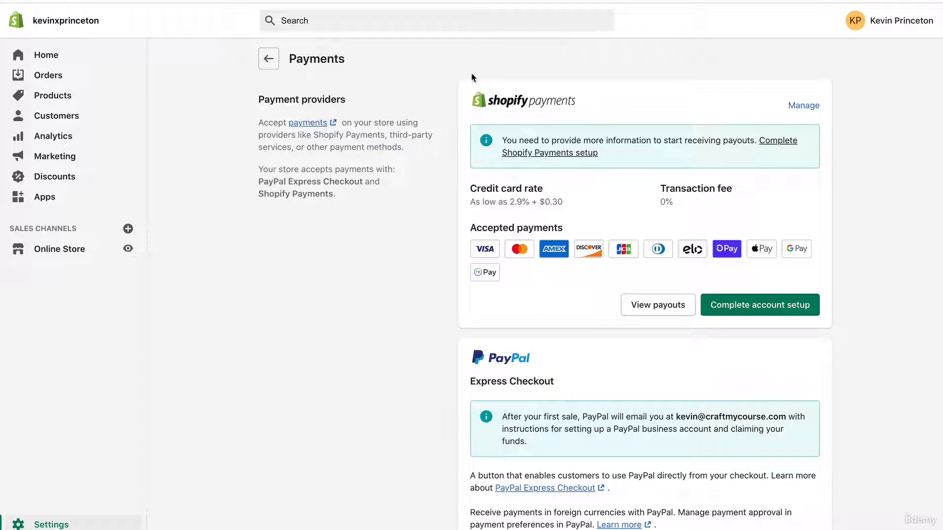
Switch to Google and search for "india shopify payment gateway".
click(789, 0)
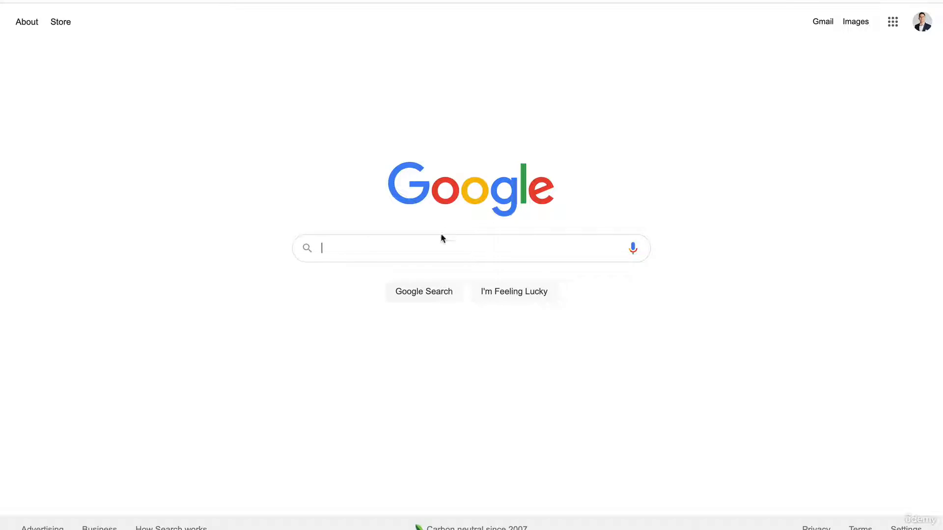
click(388, 253)
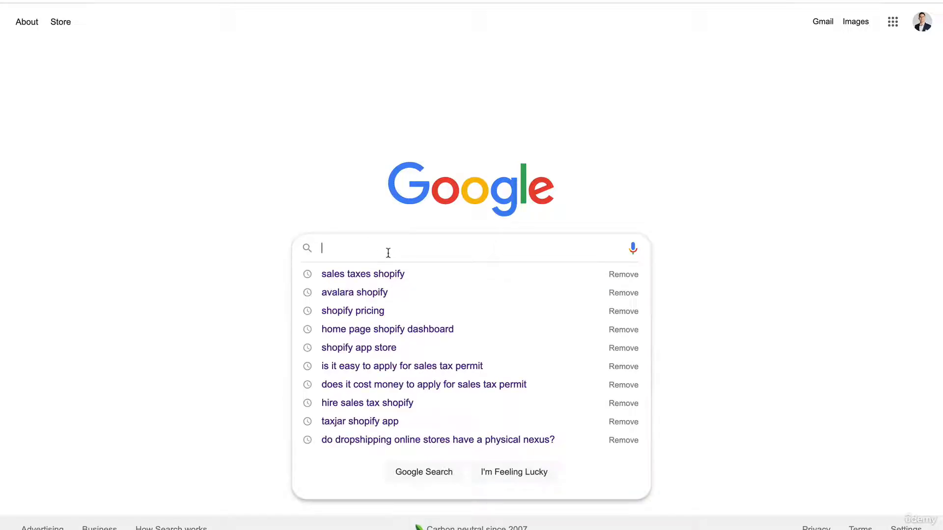
text(india)
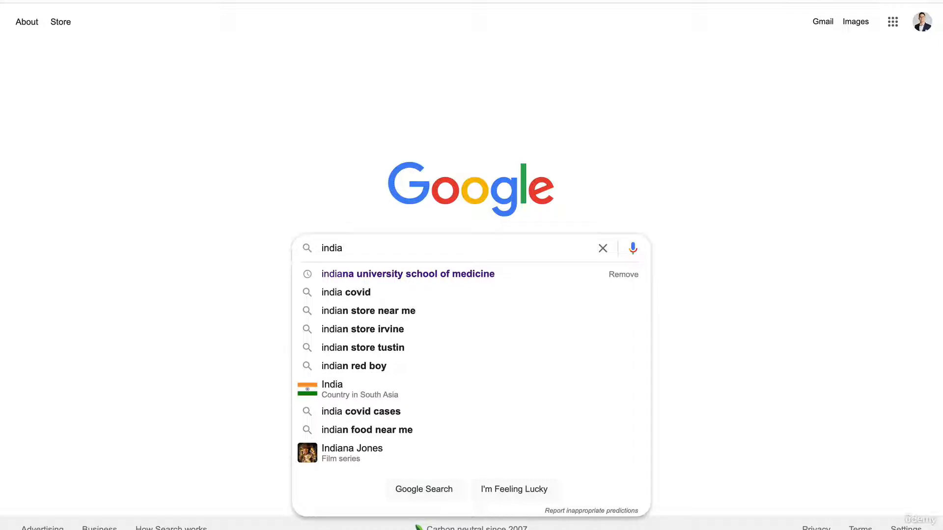
text(shopify paym)
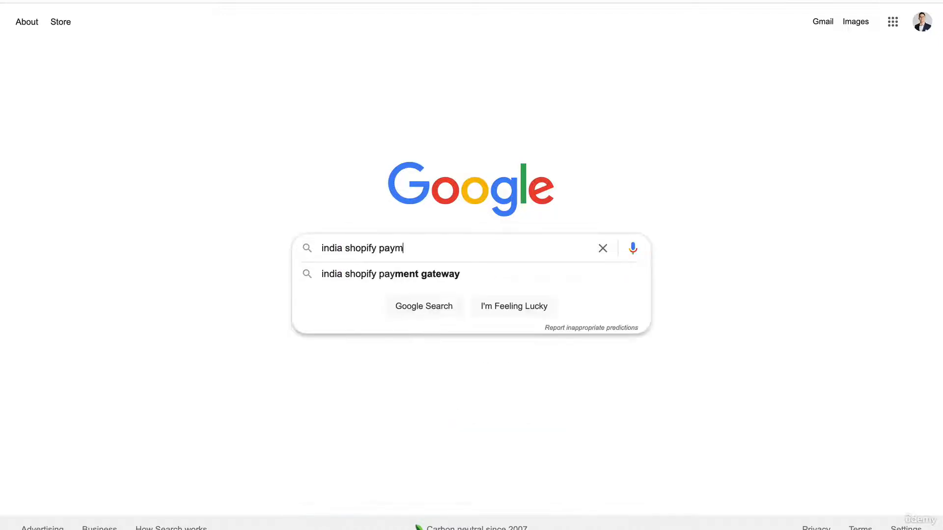
text(ents)
key(BackSpace)
text(ga)
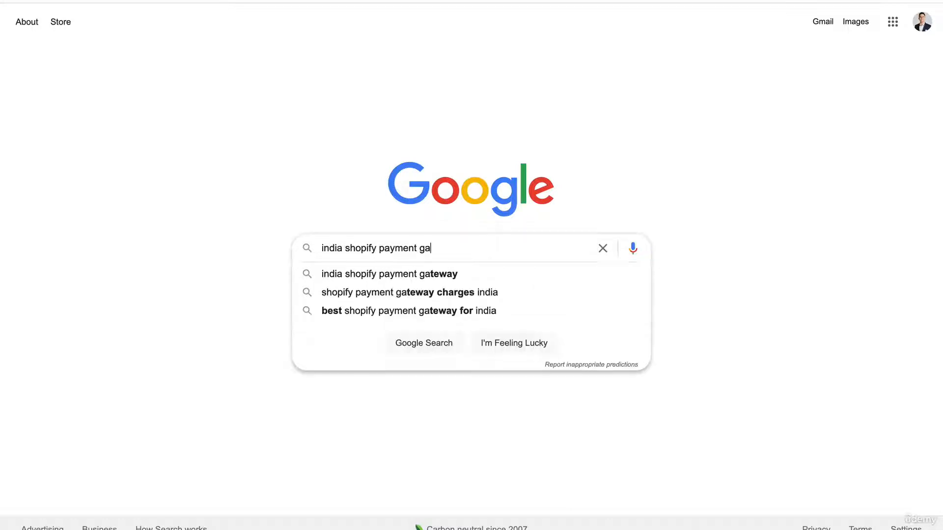
text(teway)
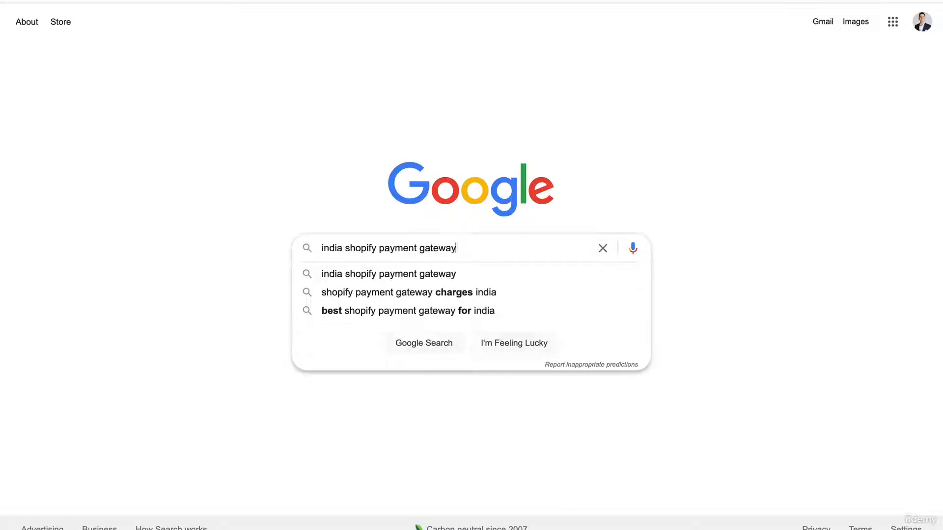
double_click(332, 248)
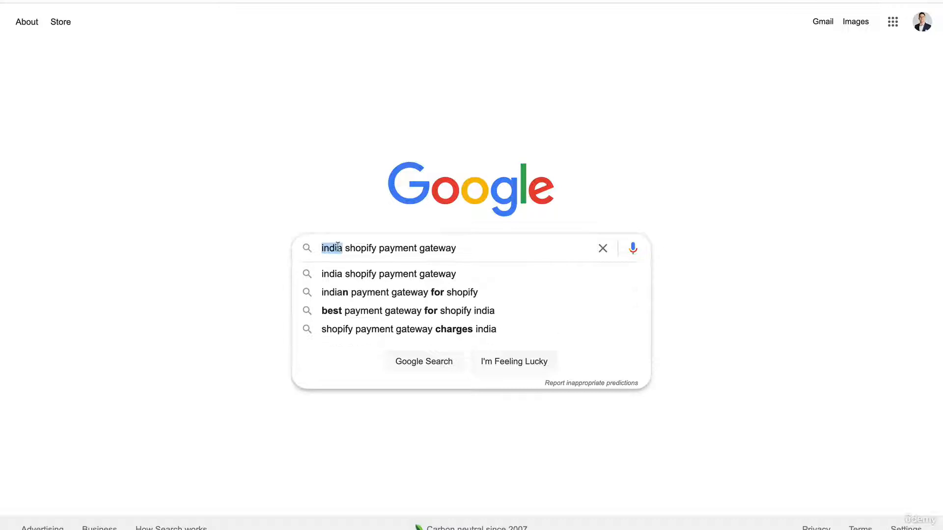
key(Return)
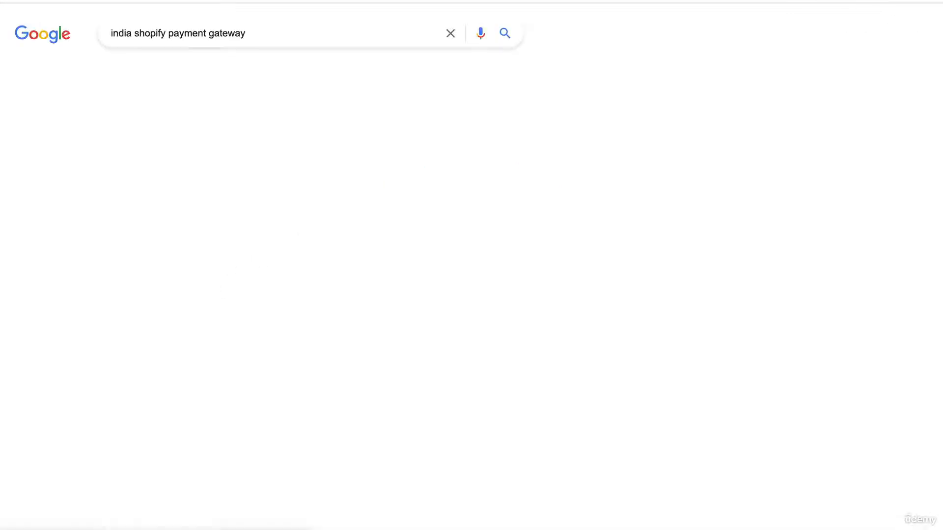
Open Shopify's Payment Gateway India result, examine the payment methods and gateways it supports, and return to the search results.
scroll(225, 231, down, 2)
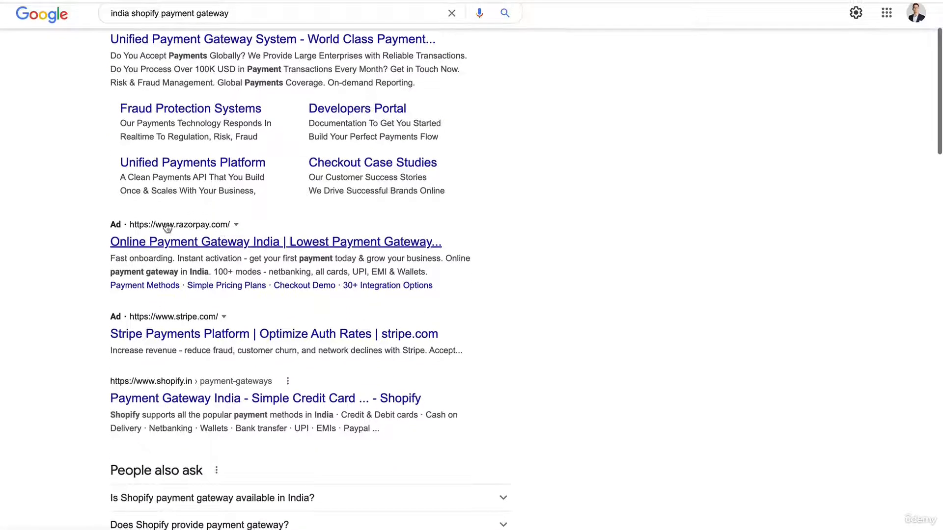
scroll(126, 294, down, 2)
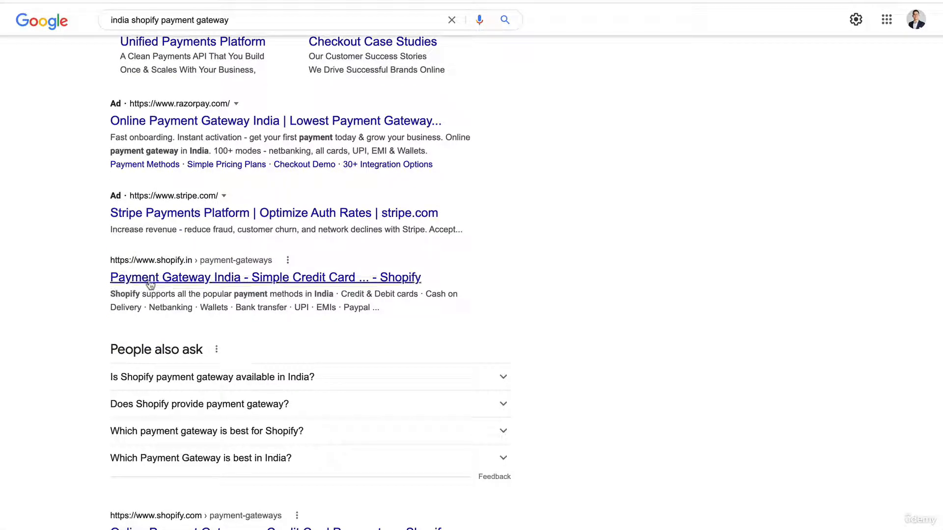
click(197, 281)
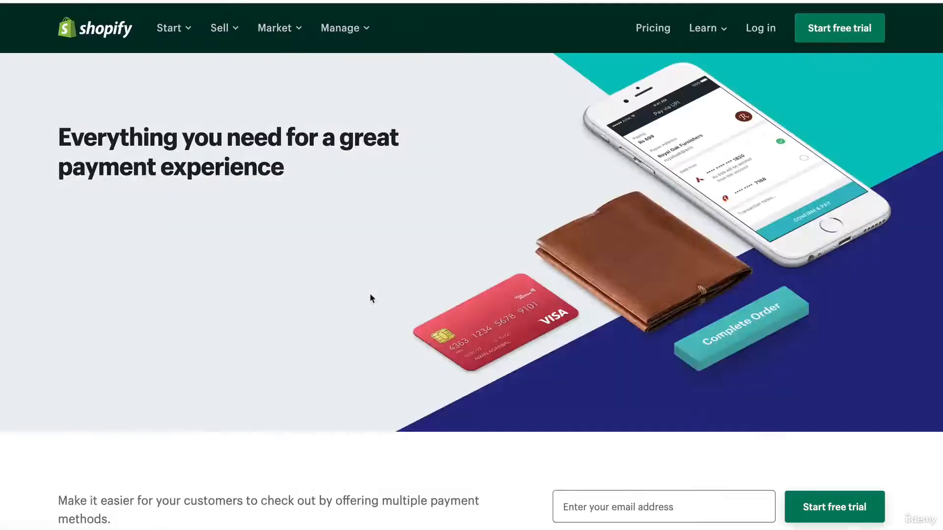
scroll(372, 297, down, 12)
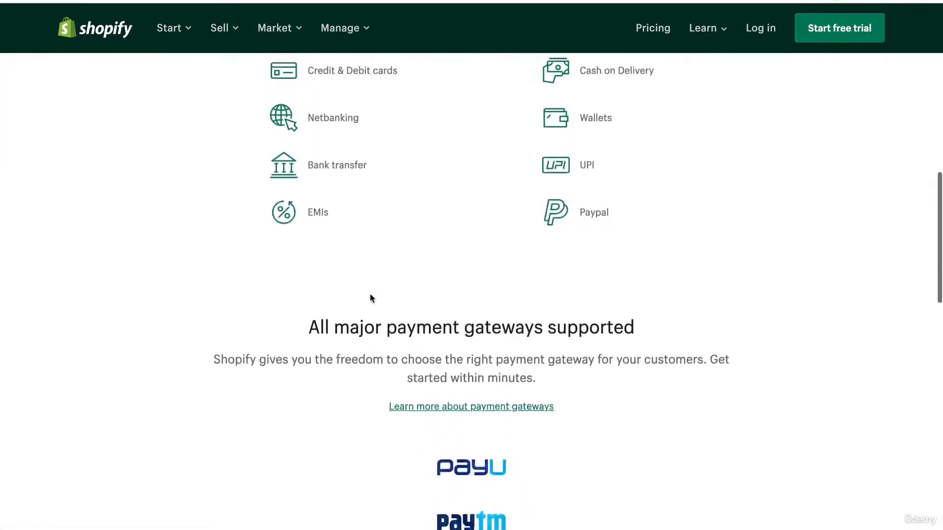
scroll(371, 297, up, 3)
scroll(370, 298, down, 1)
scroll(370, 297, up, 1)
scroll(371, 297, down, 9)
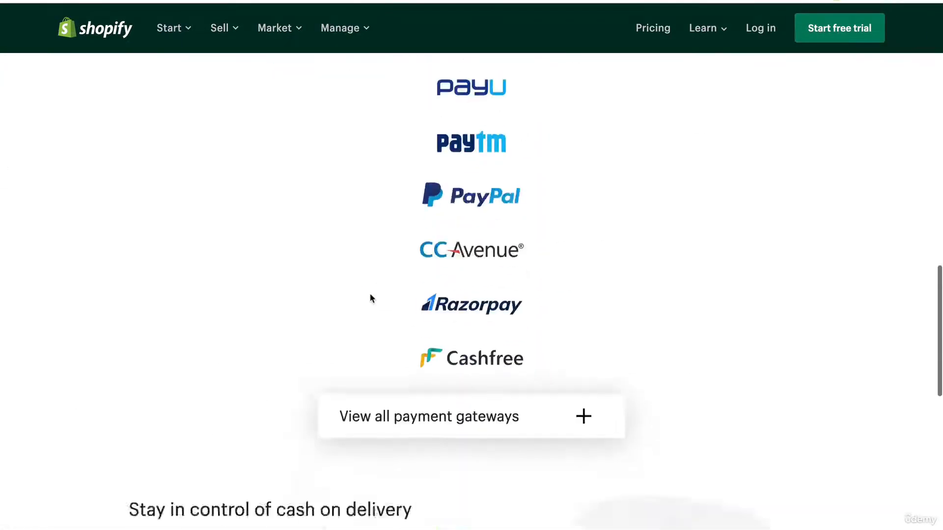
scroll(370, 298, down, 4)
scroll(371, 297, up, 15)
scroll(370, 304, down, 1)
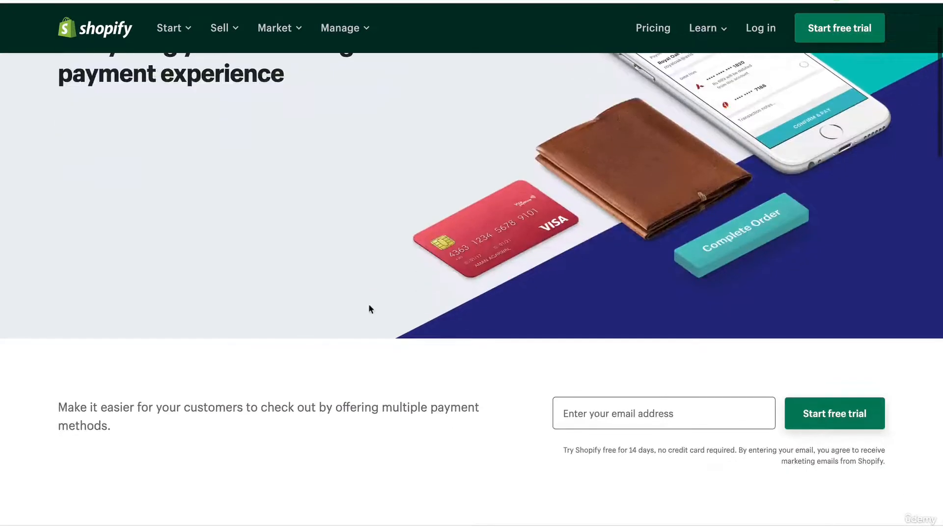
scroll(361, 435, down, 4)
key(alt+Left)
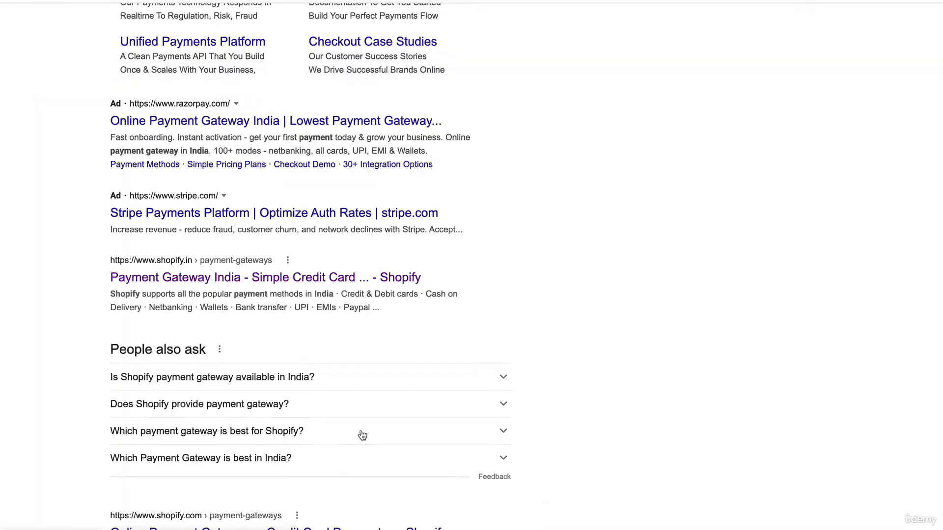
Change the country in the Google query to search for "china shopify payment gateway".
scroll(362, 436, up, 5)
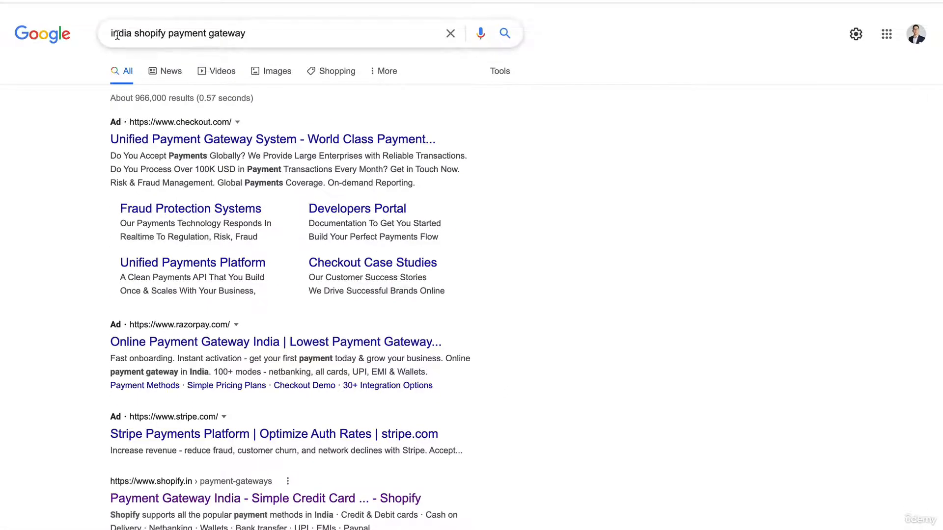
double_click(116, 34)
text(china)
key(Return)
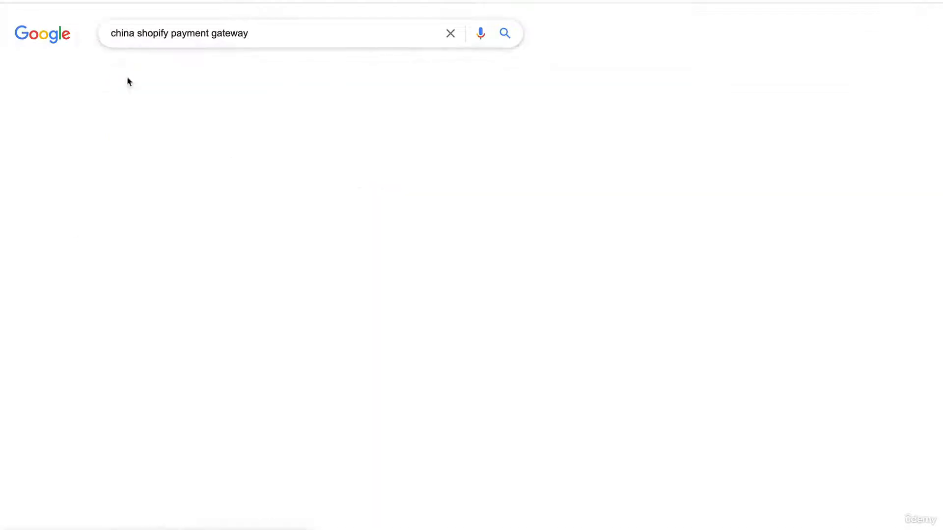
Open Shopify's China Payment Gateways result and look for the available payment providers.
scroll(147, 275, down, 3)
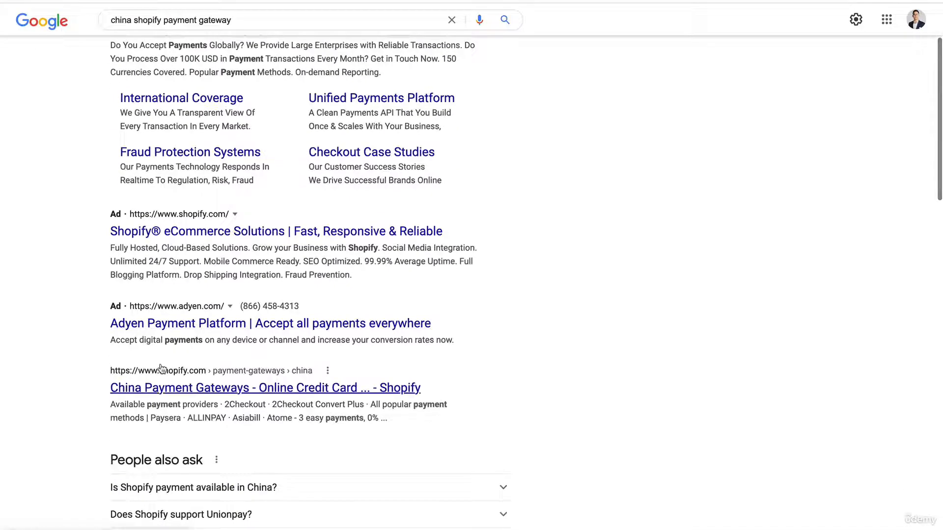
click(259, 351)
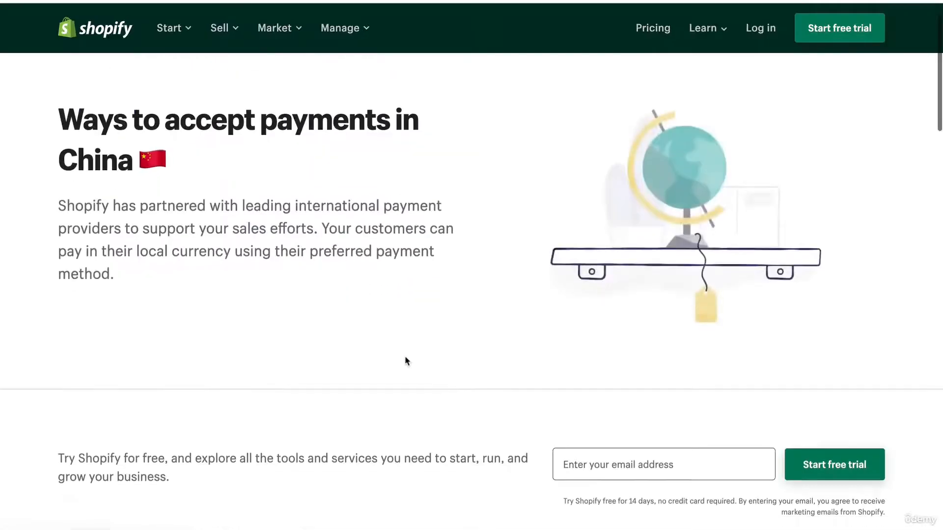
scroll(405, 358, down, 1)
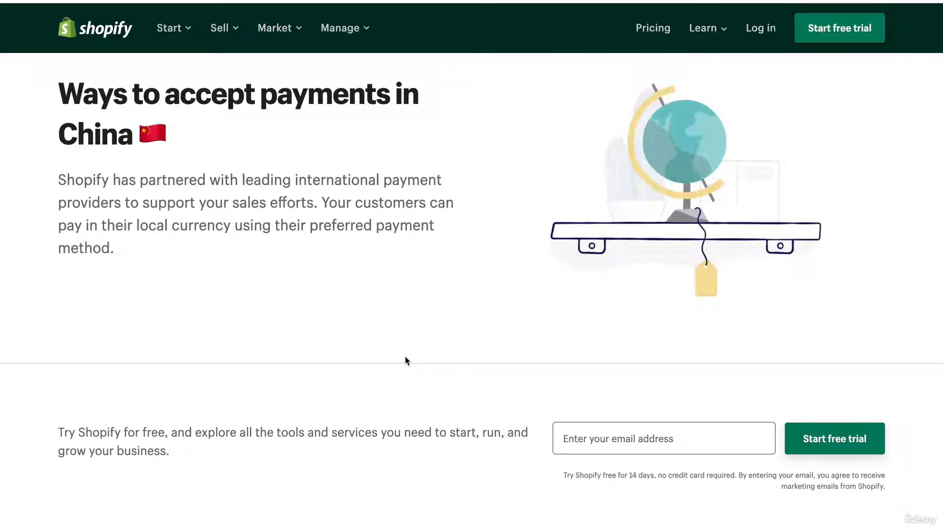
scroll(405, 361, down, 3)
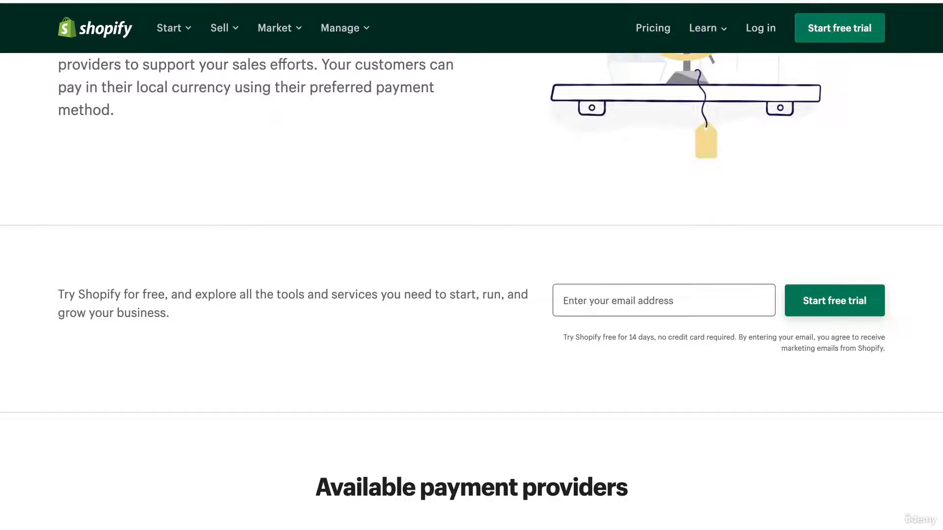
Start the Shopify Payments account setup in the store admin and select Individual/sole proprietor/single-member LLC as the business type.
click(630, 4)
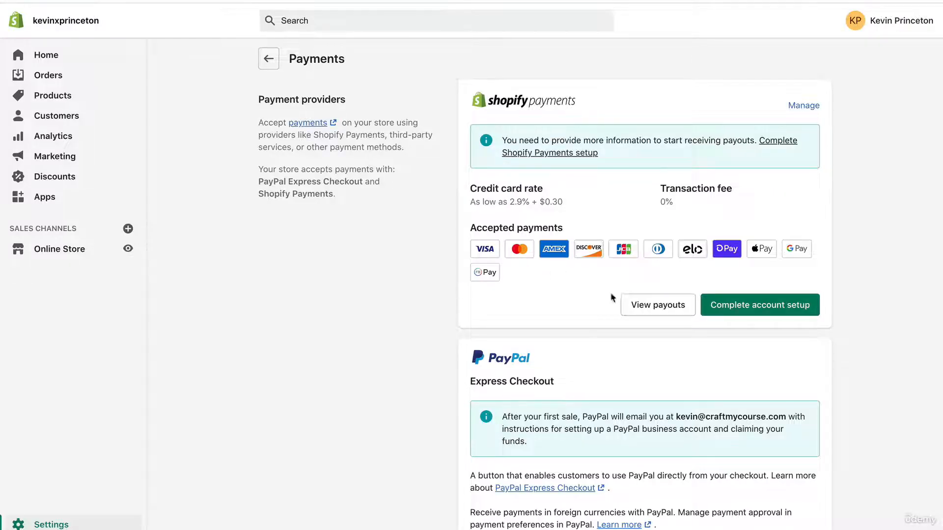
click(754, 303)
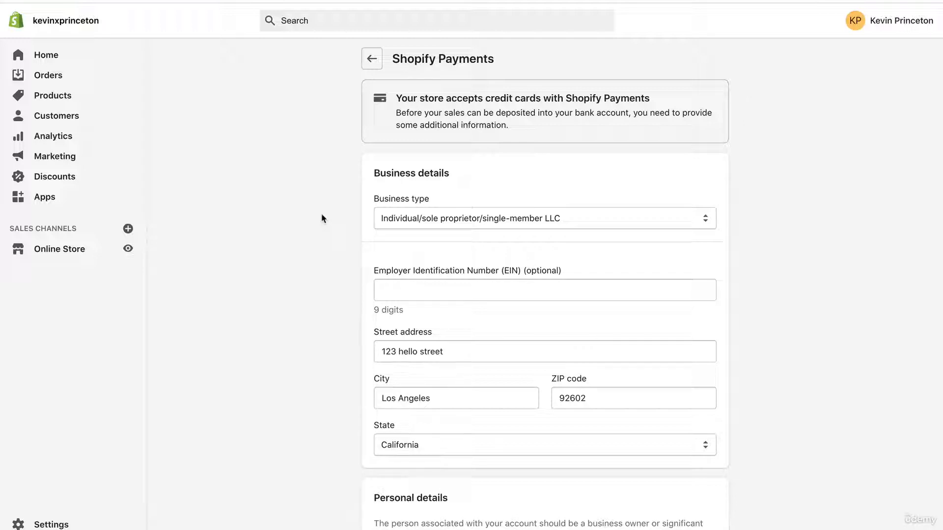
click(414, 218)
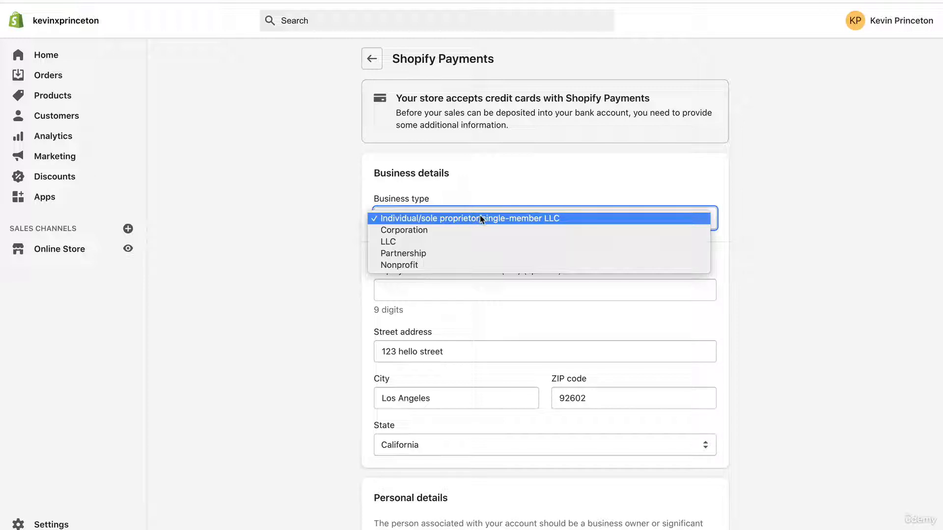
click(460, 221)
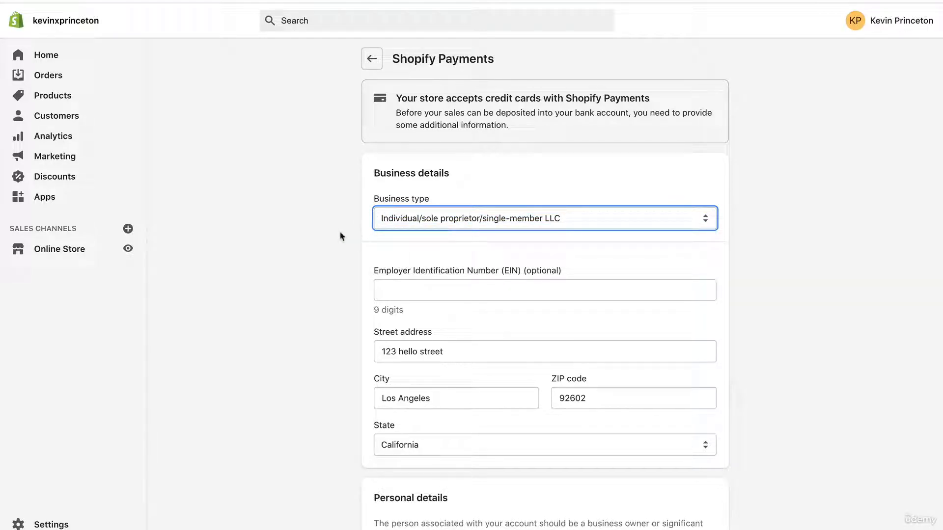
Review the business, personal and product details requested in the Shopify Payments setup form.
scroll(311, 244, down, 2)
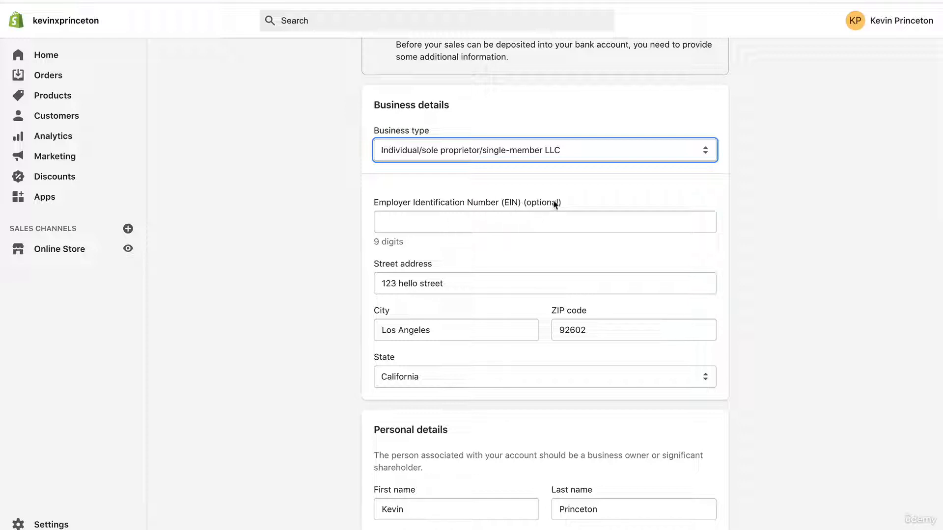
scroll(287, 262, down, 1)
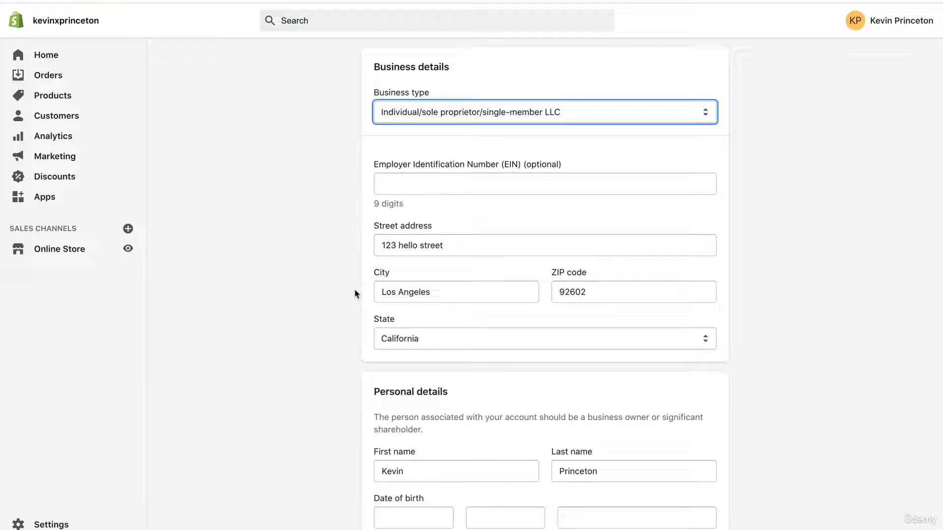
scroll(356, 293, down, 5)
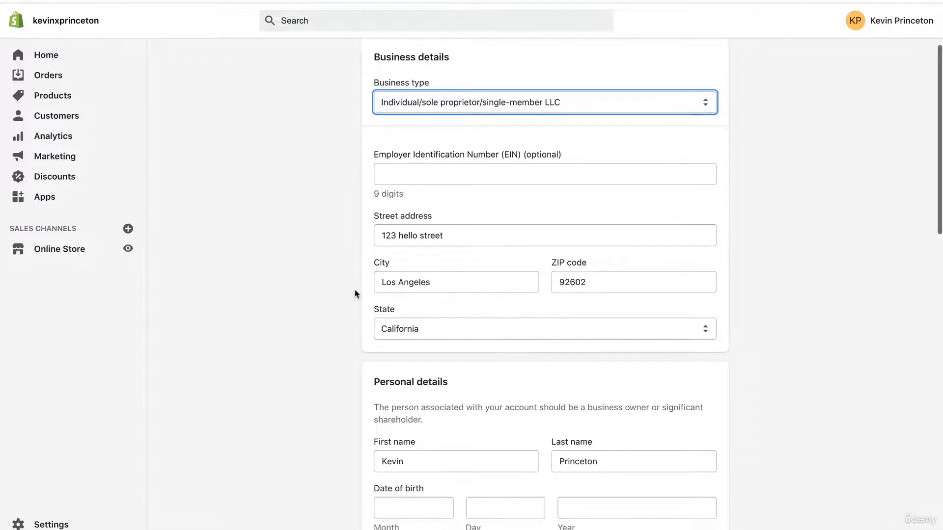
scroll(357, 293, down, 1)
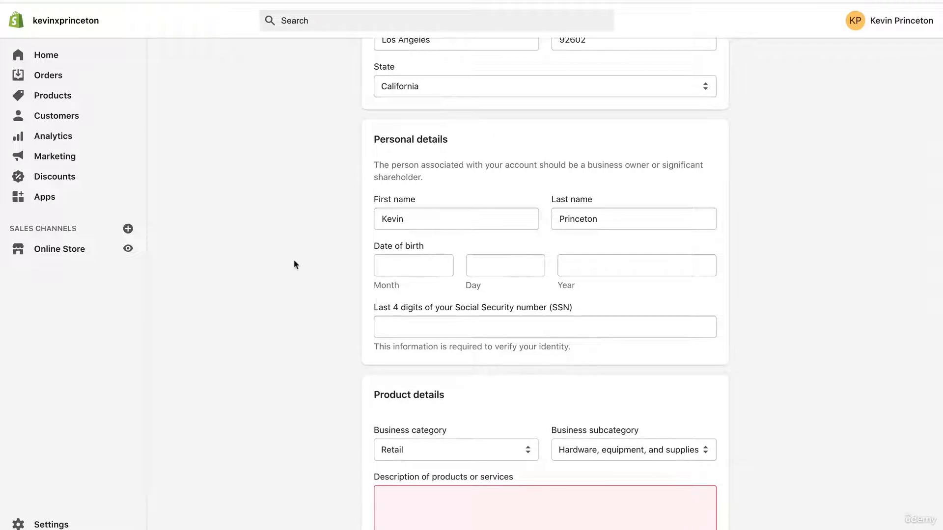
scroll(295, 258, down, 2)
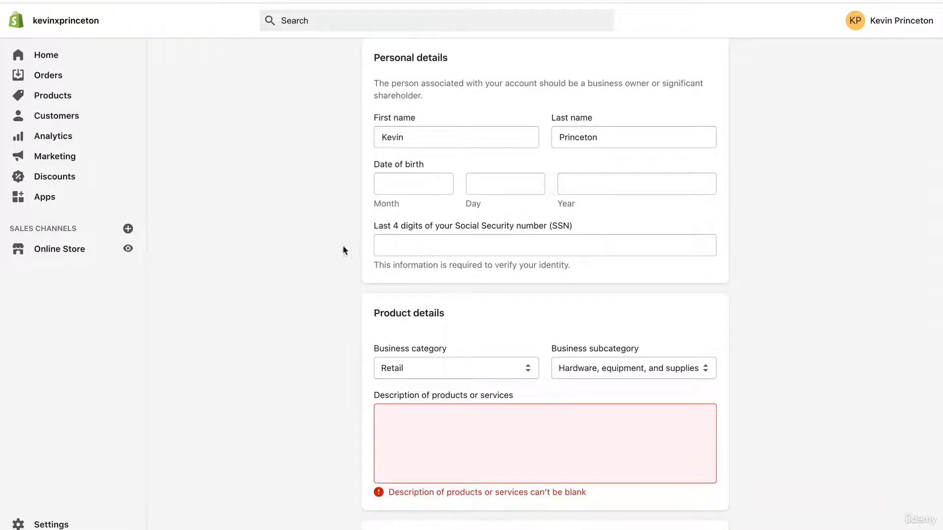
scroll(317, 246, down, 3)
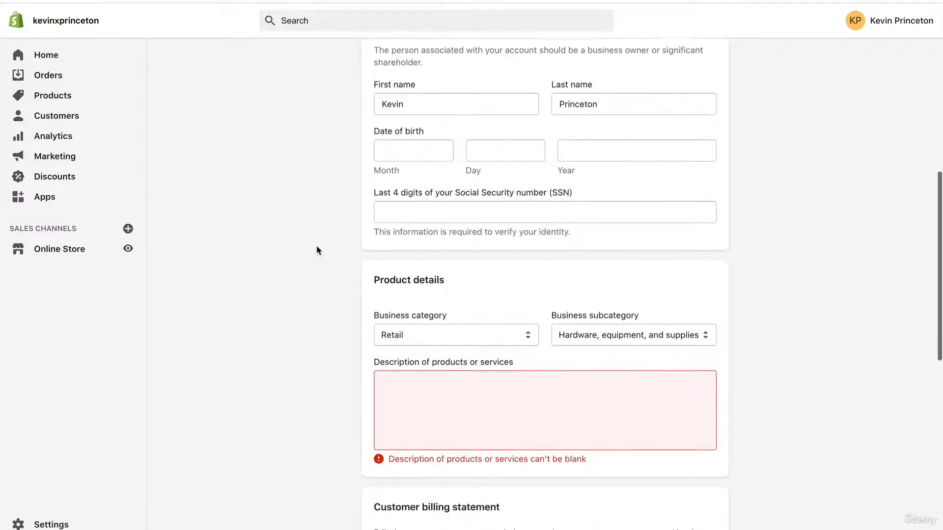
scroll(317, 246, up, 3)
scroll(316, 251, up, 2)
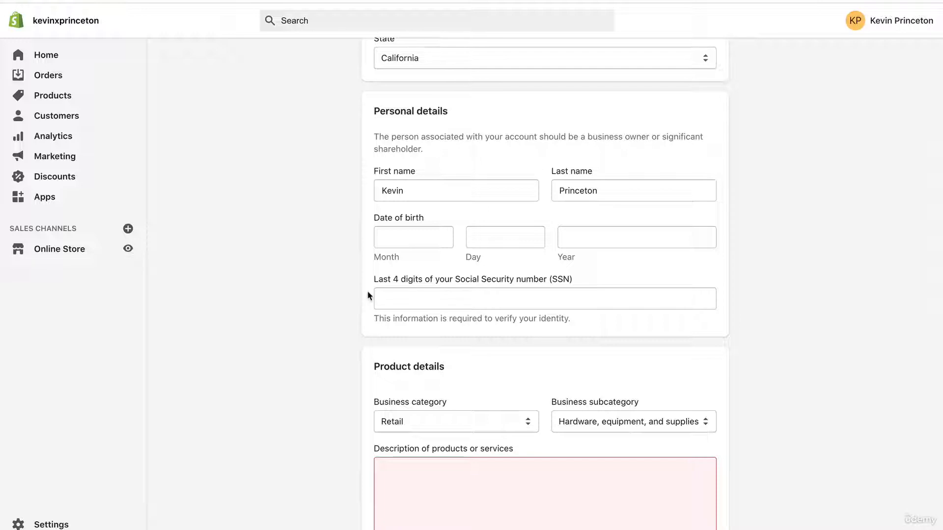
Keep Retail as the business category in the product details and look through the available business subcategories.
scroll(367, 294, down, 4)
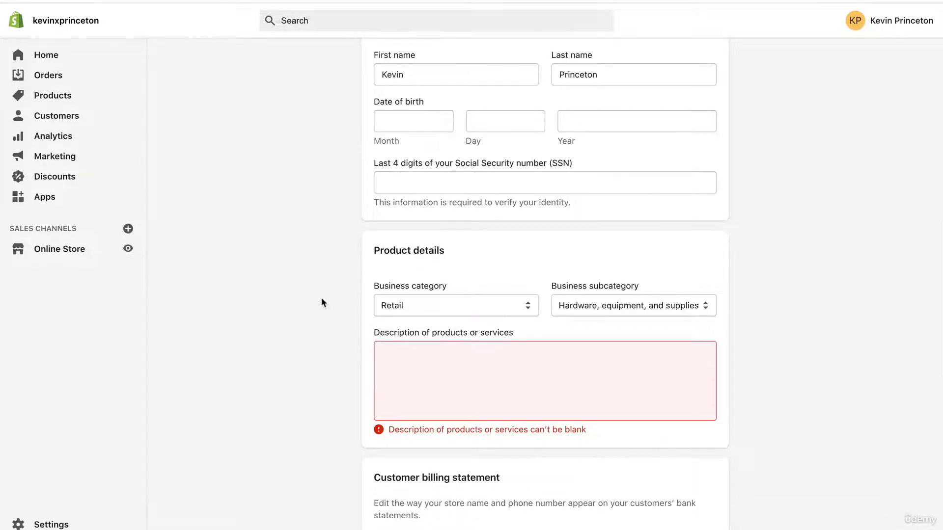
scroll(322, 302, down, 3)
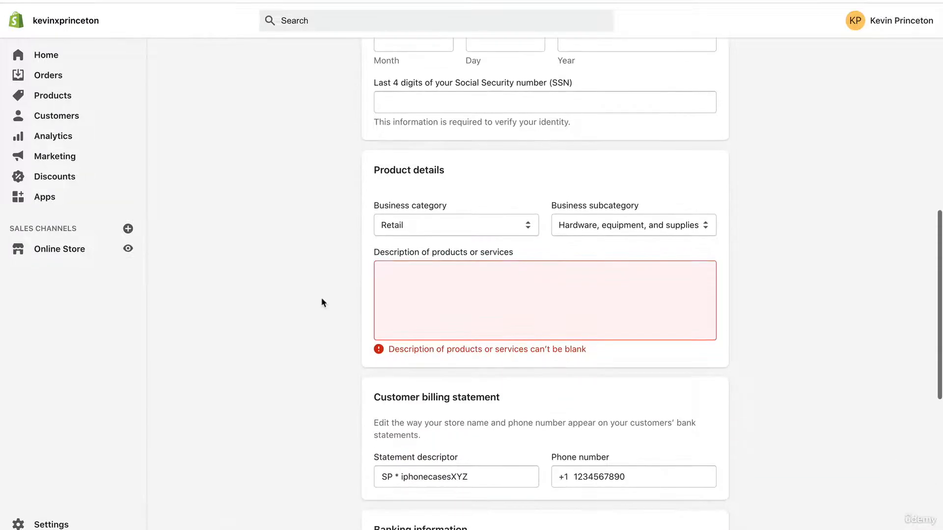
click(412, 228)
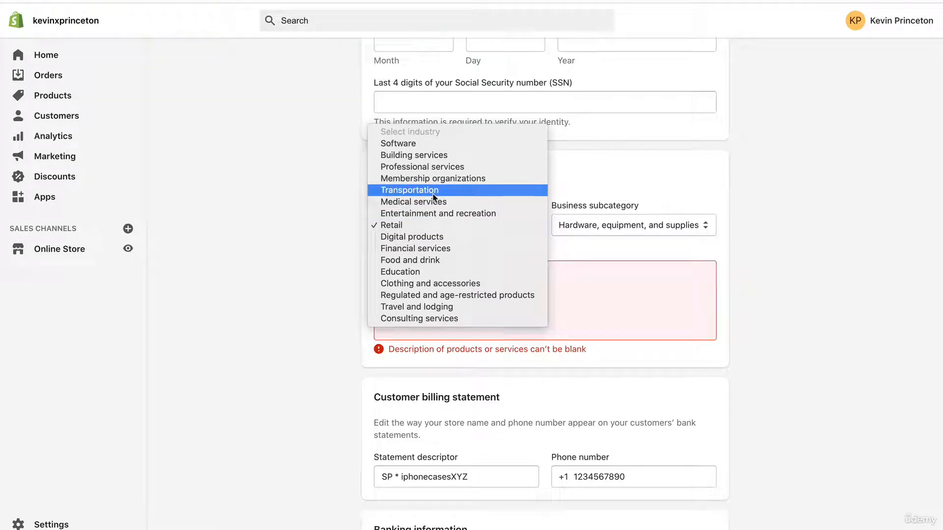
click(440, 225)
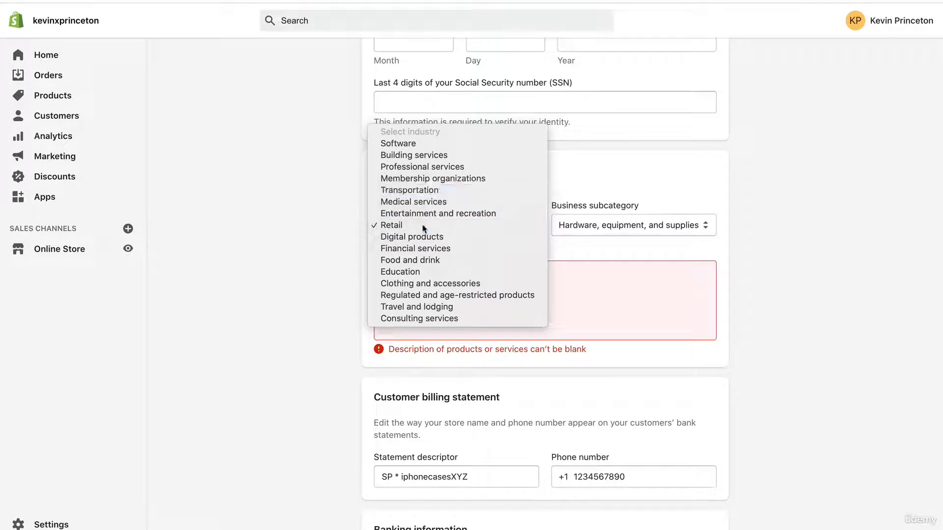
click(568, 225)
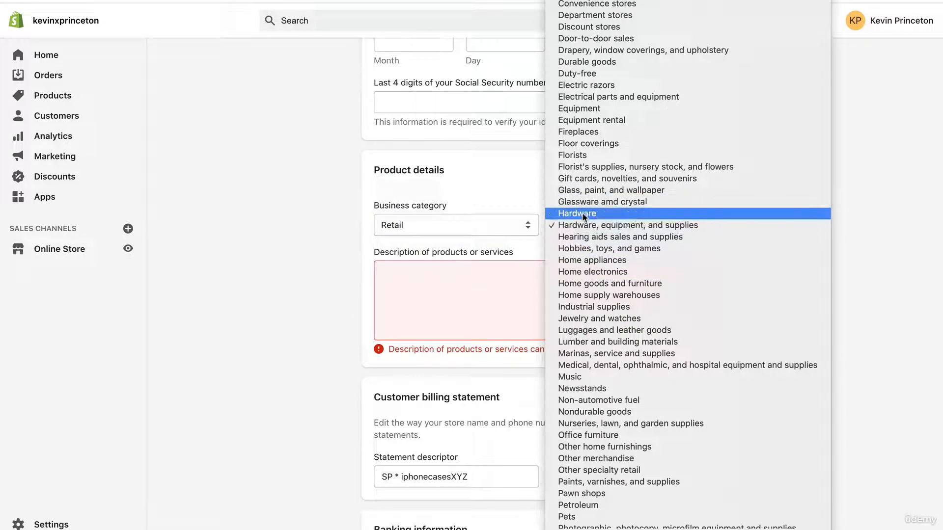
scroll(623, 56, down, 10)
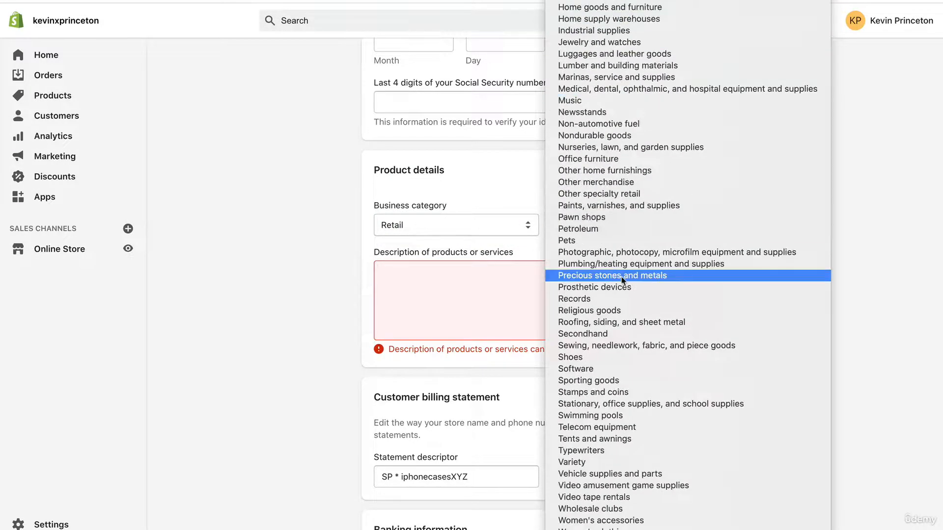
scroll(621, 276, up, 5)
click(336, 272)
Fill in the description of products or services with "I sell iphone cases.".
click(434, 279)
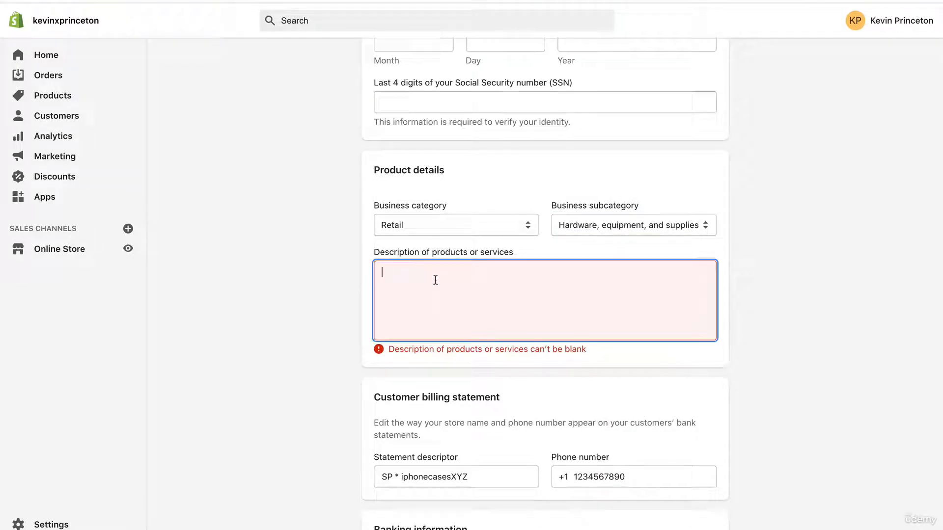
text(I sell)
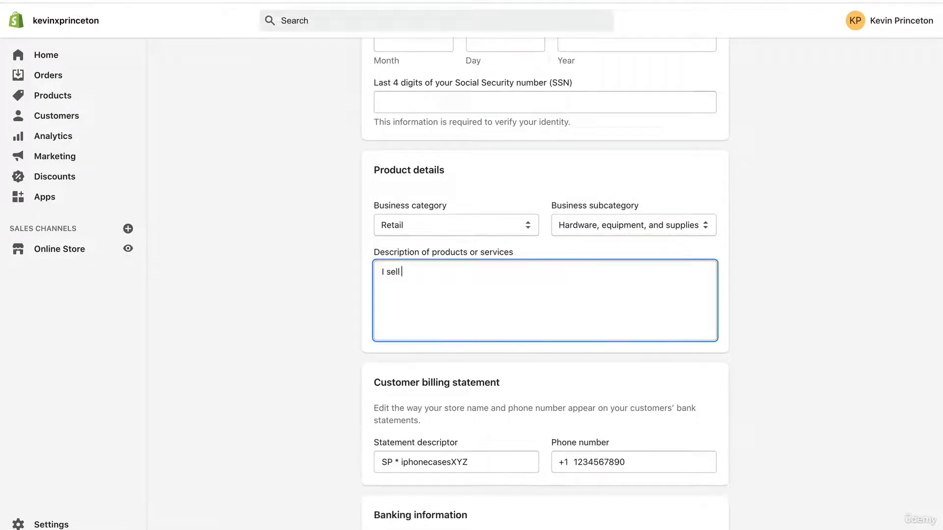
text( iphone cases.)
drag(473, 281, 309, 294)
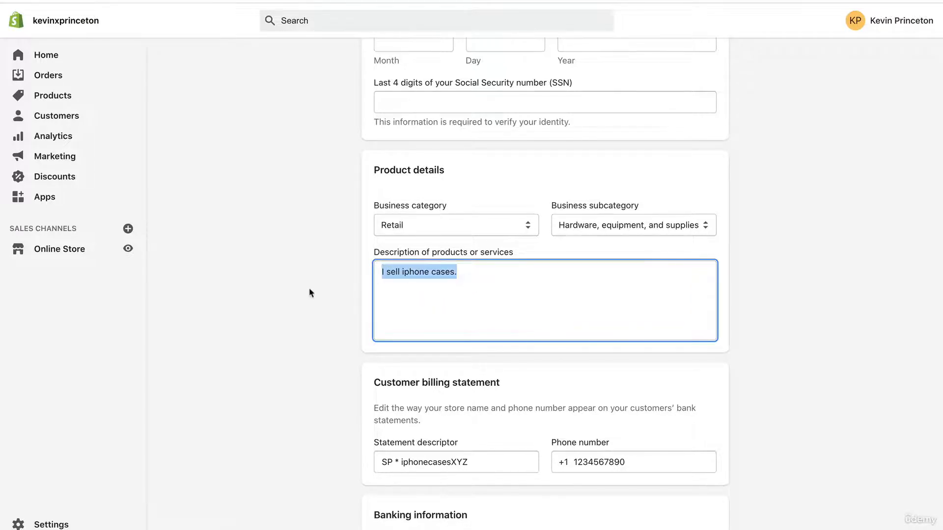
Re-enter iphonecasesXYZ after the SP * prefix as the statement descriptor for the customer billing statement.
scroll(309, 293, down, 2)
scroll(309, 293, down, 3)
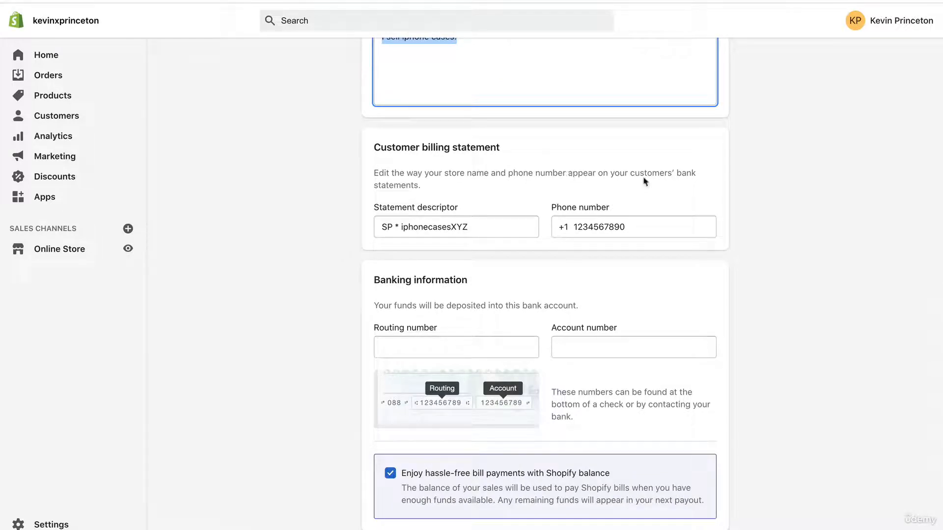
drag(486, 226, 401, 227)
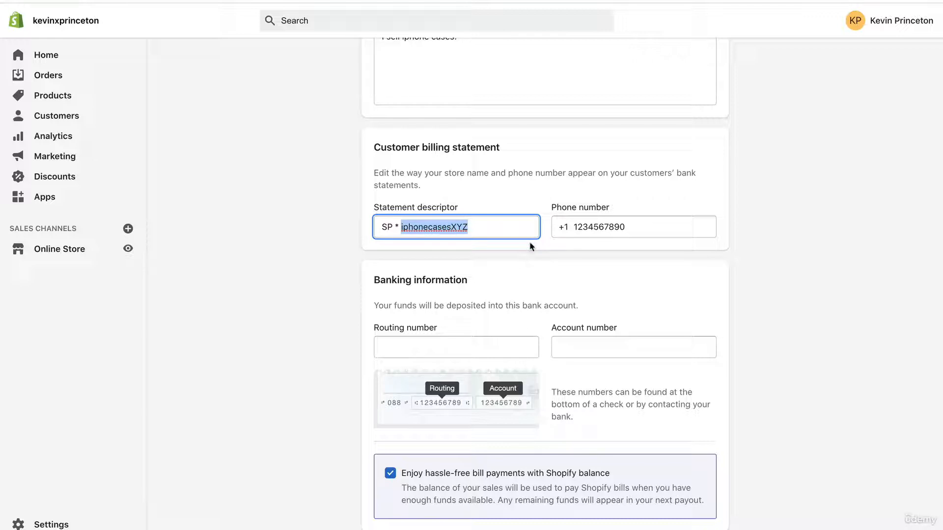
text(iphonecase)
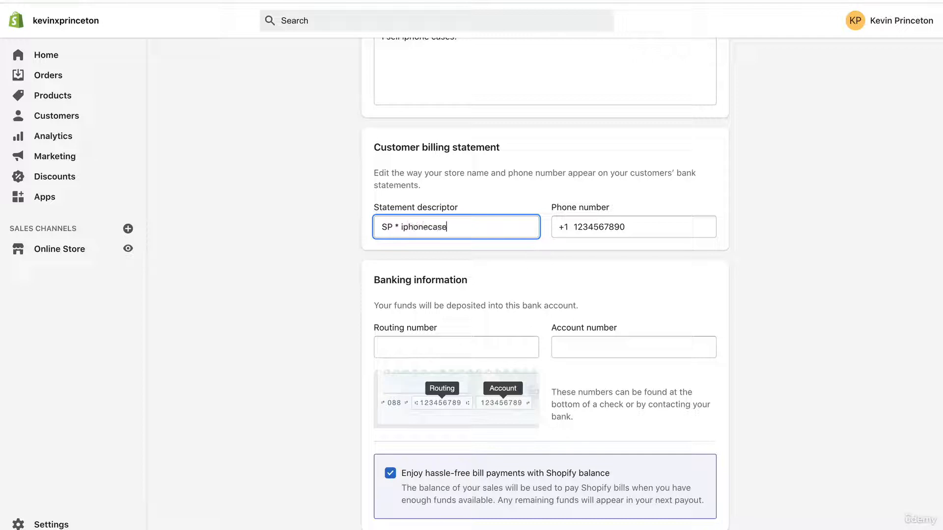
text(sXYZ)
Review the banking information and terms of the Shopify Payments setup, and return to the Payments settings without submitting the form.
scroll(300, 325, down, 3)
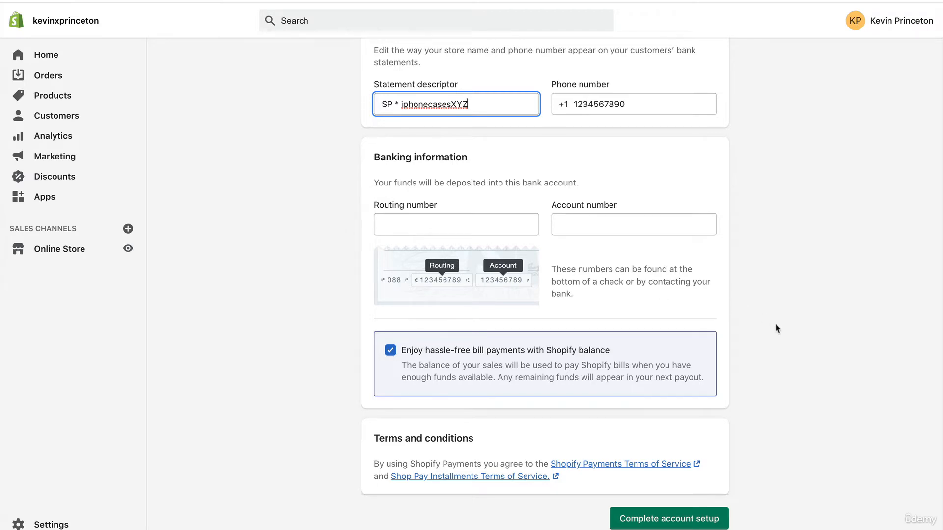
scroll(775, 344, down, 1)
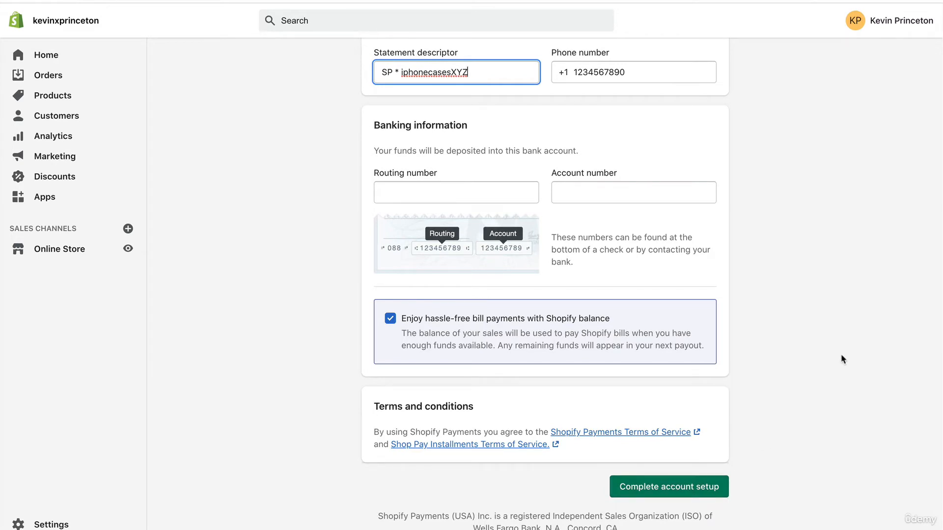
key(alt+Left)
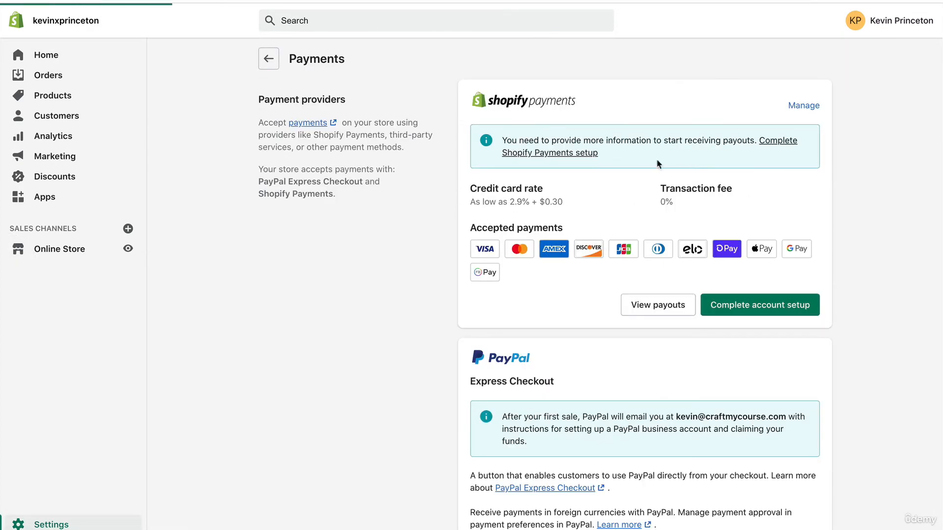